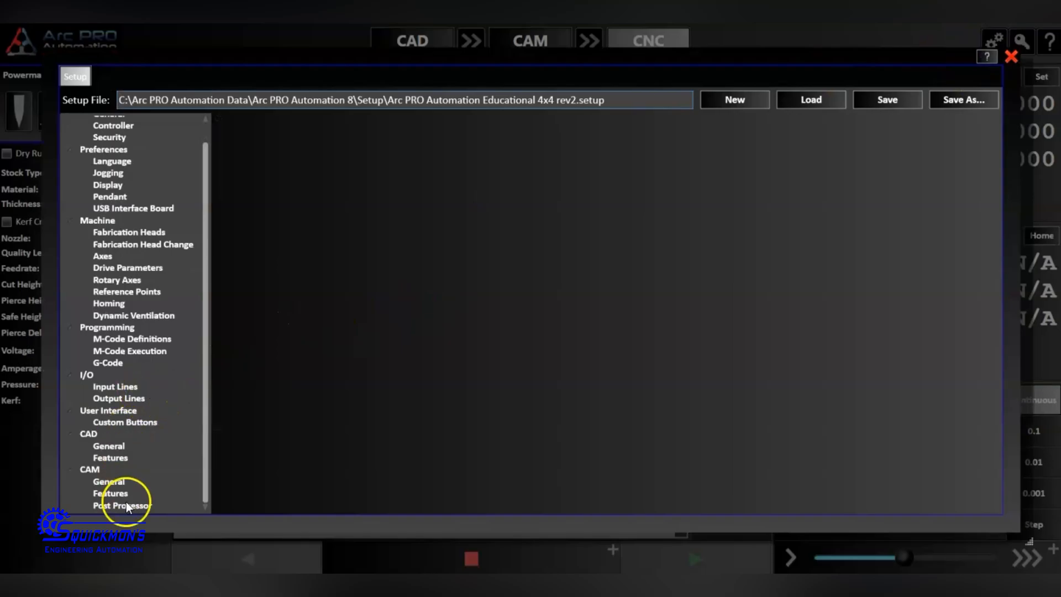
Examine the CAM post processor settings, especially the code added to the end of the G-code file.
click(135, 505)
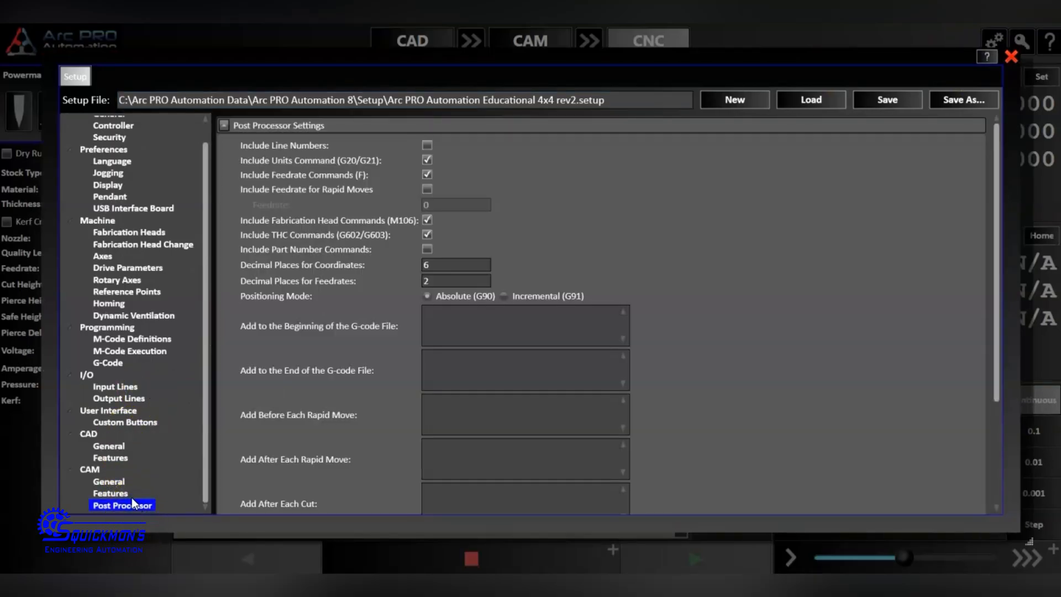
click(442, 372)
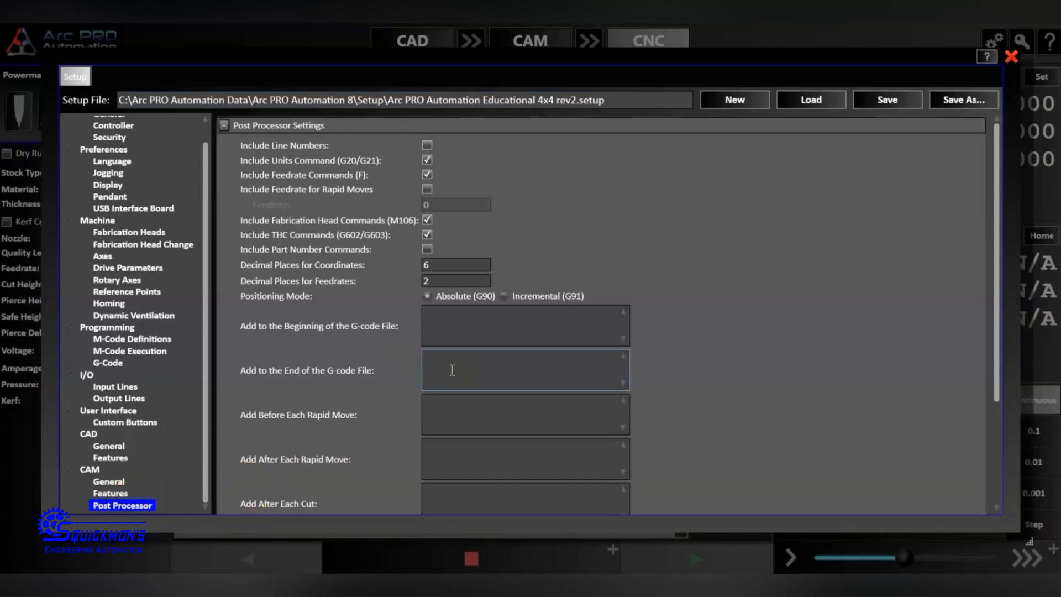
click(458, 364)
click(459, 372)
Add a macro M-code numbered 31 with the description Material Loading to the M-code definitions.
click(137, 340)
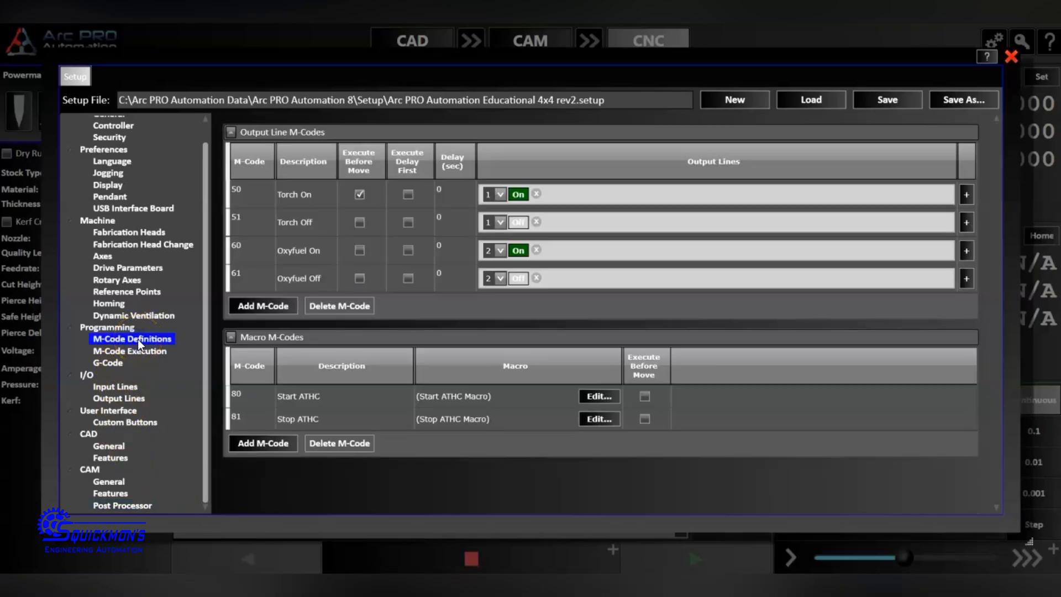
click(264, 443)
click(252, 441)
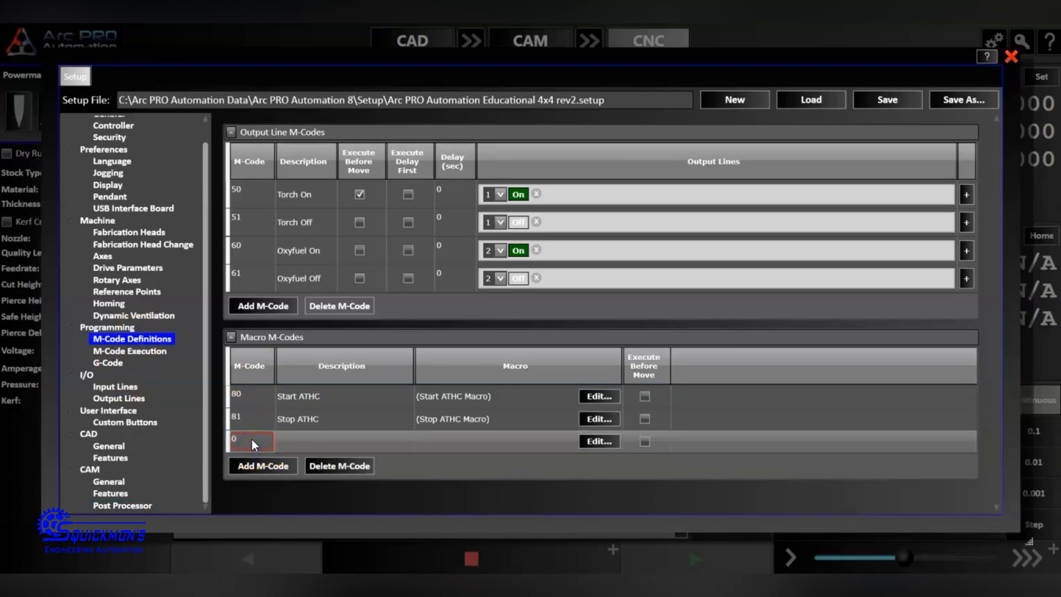
text(31)
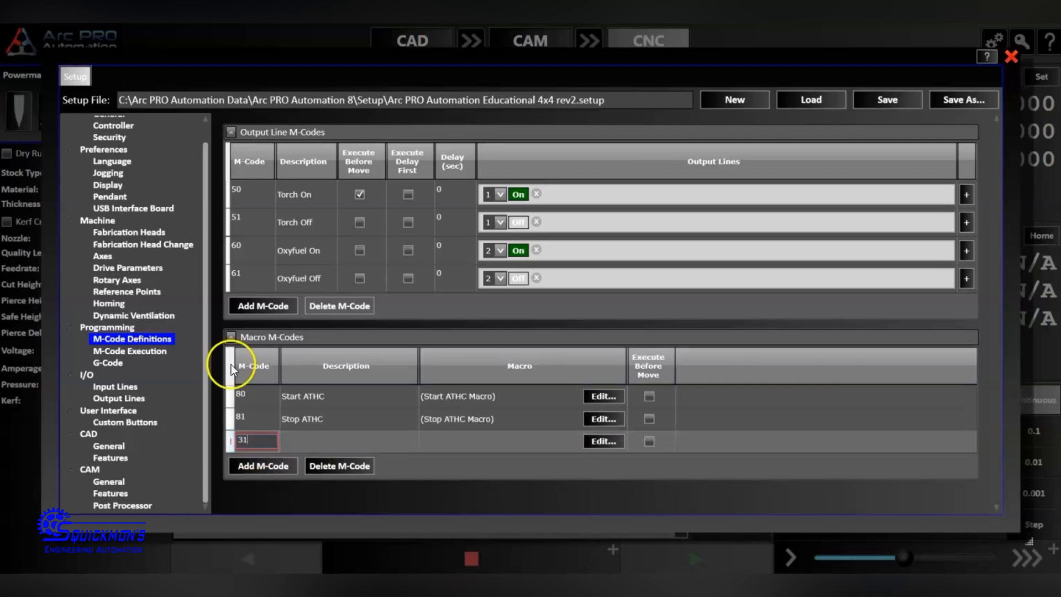
click(291, 440)
text(Ma)
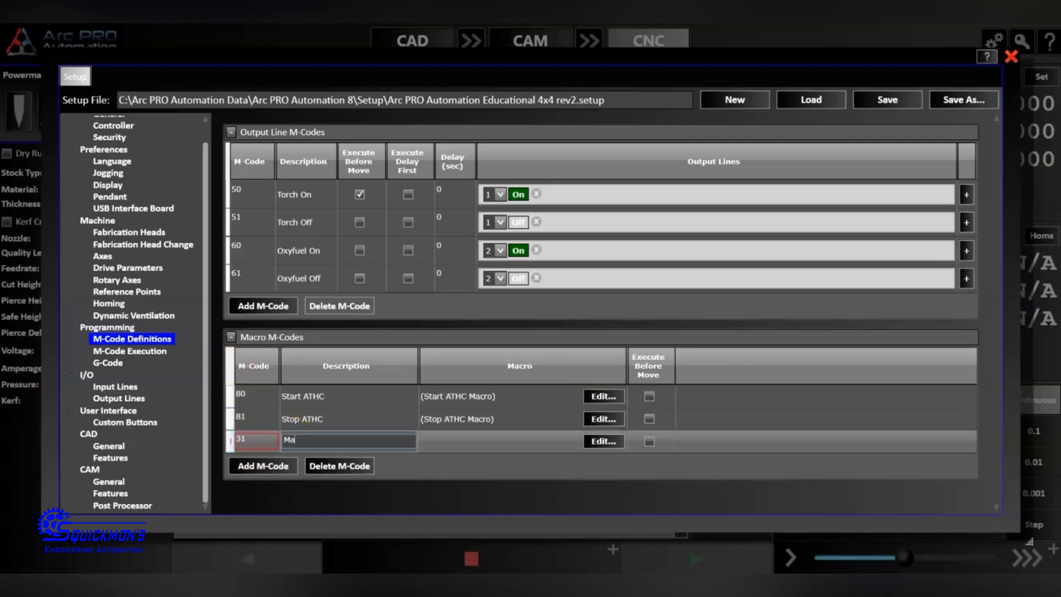
text(terial Loading)
click(437, 445)
Start the macro of M-code 31 with the rapid Z move line "G00 Z2.5".
click(602, 441)
click(260, 186)
text(G)))
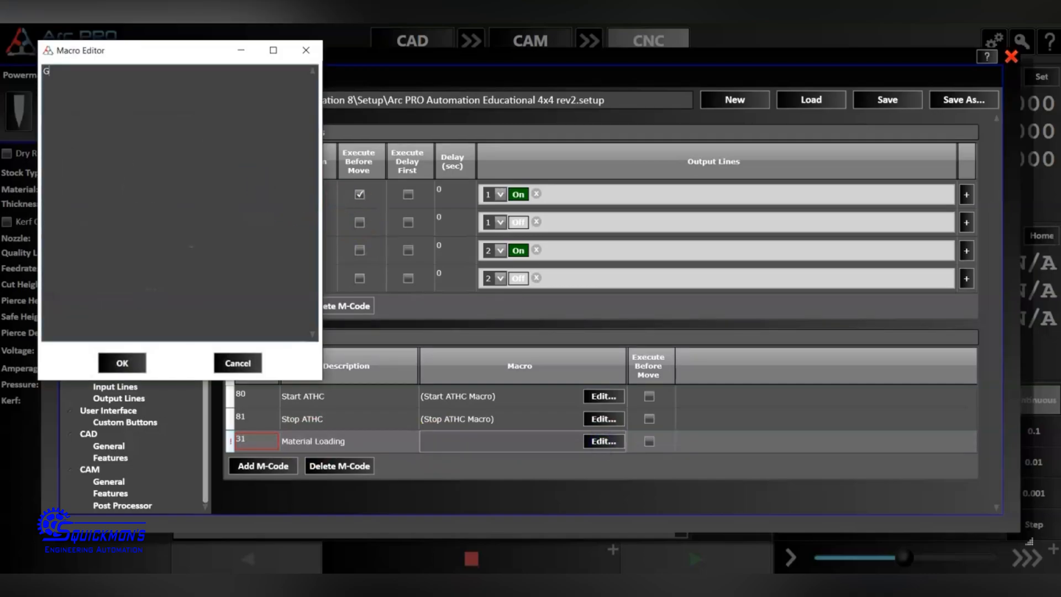
key(BackSpace)
key(BackSpace)
text(00 Z2.5)
key(Return)
Add the second macro line "G00 X24 Y102" and confirm the macro for M-code 31.
text(G00 X)
text(24 Y102)
click(127, 360)
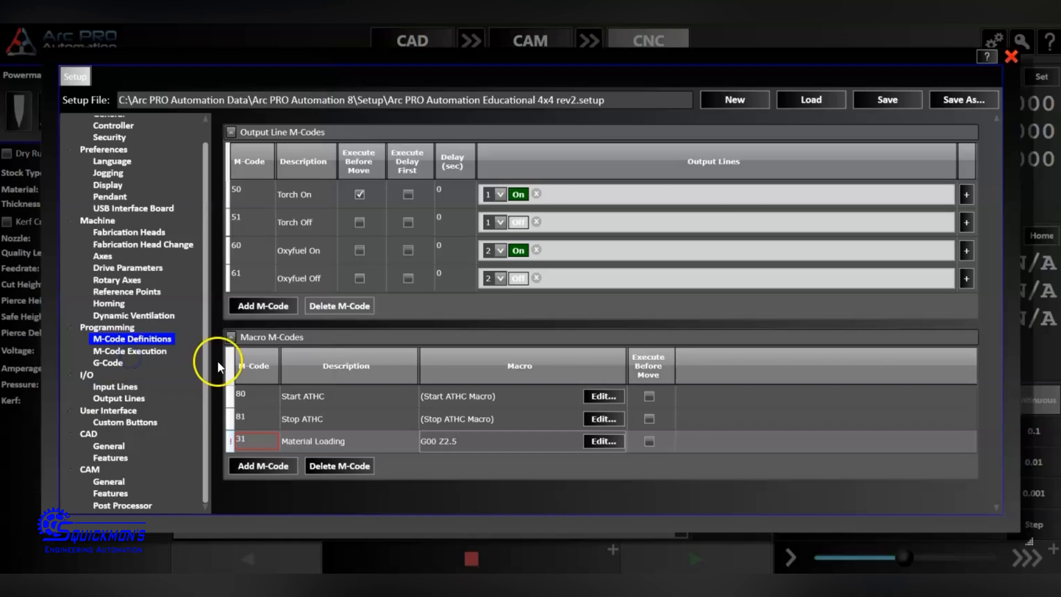
click(588, 460)
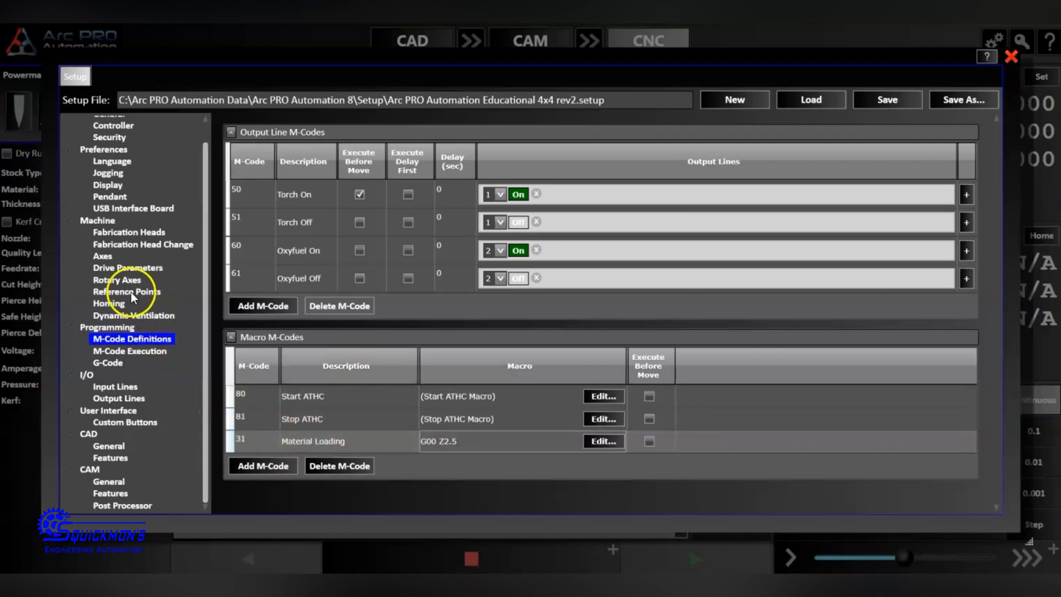
Start a new custom button with the Run Macro function and name it Material Loading.
click(125, 423)
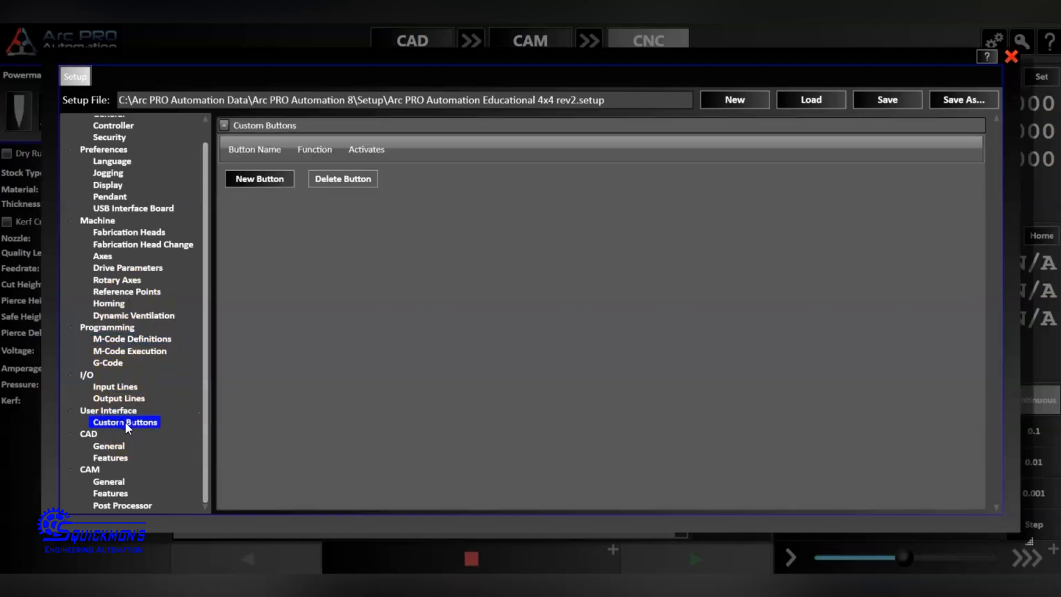
click(263, 180)
click(413, 231)
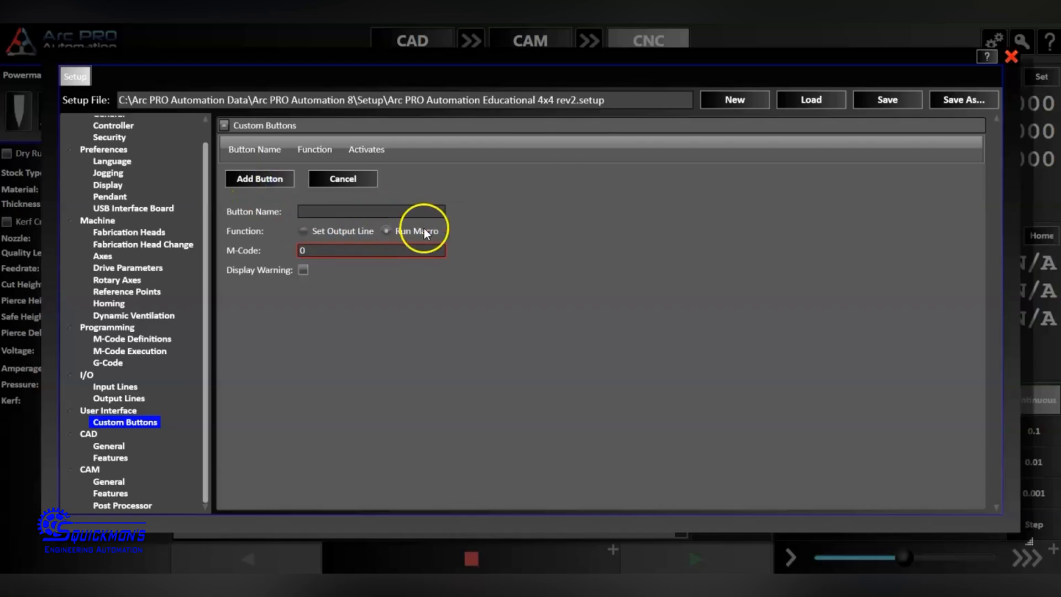
click(373, 211)
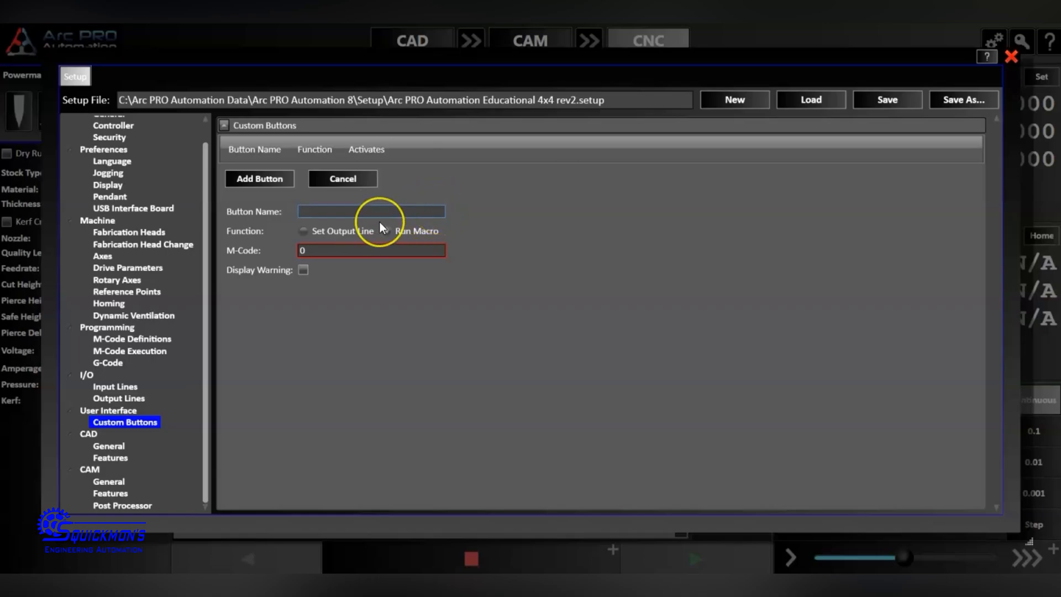
text(Material Loading)
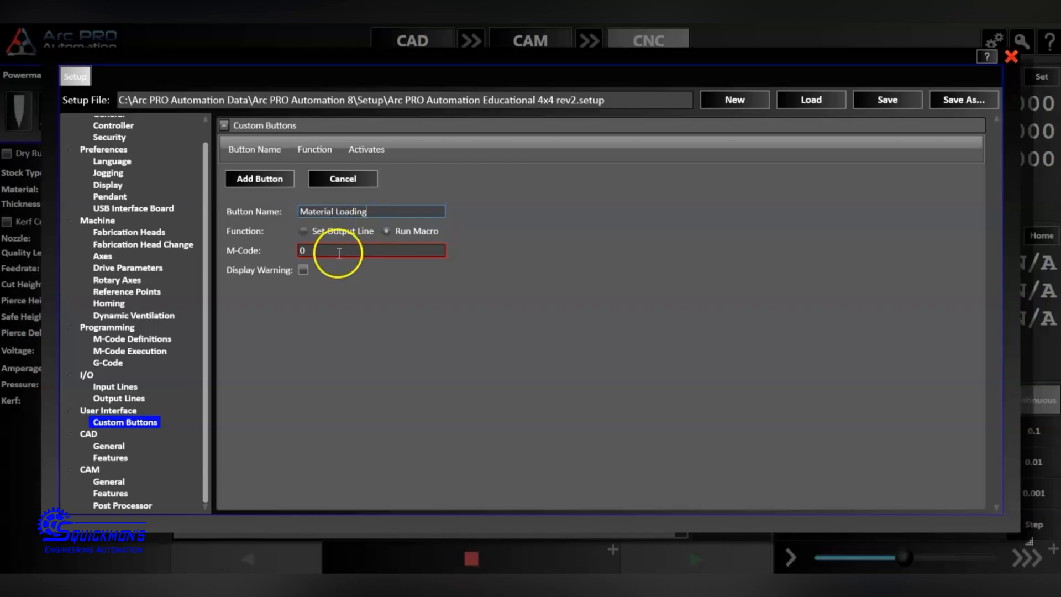
Assign M-code 31 to the custom button with Display Warning enabled, add it, and save the setup file.
drag(338, 253, 298, 245)
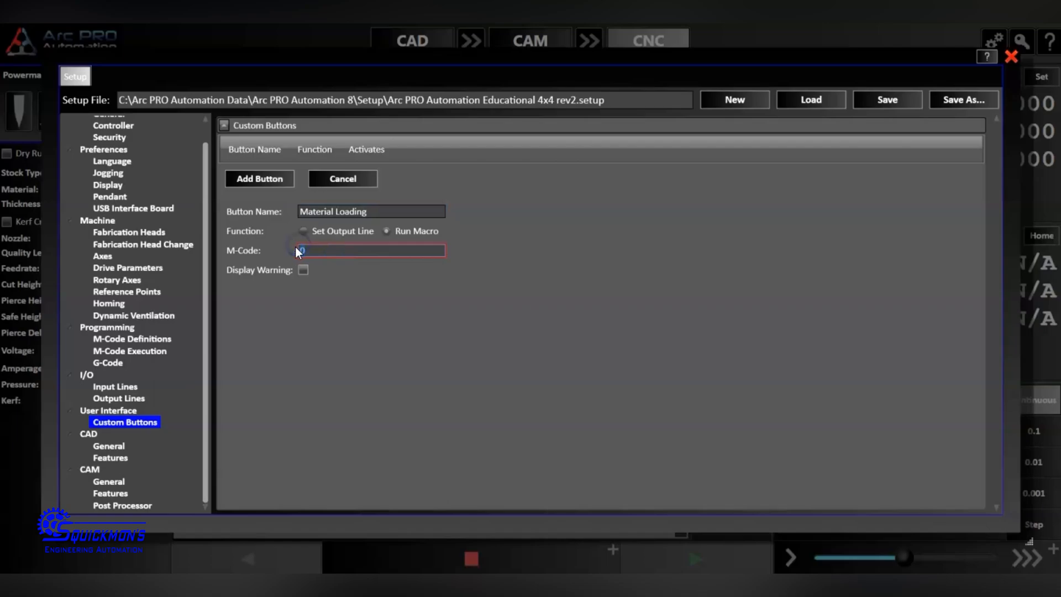
click(324, 286)
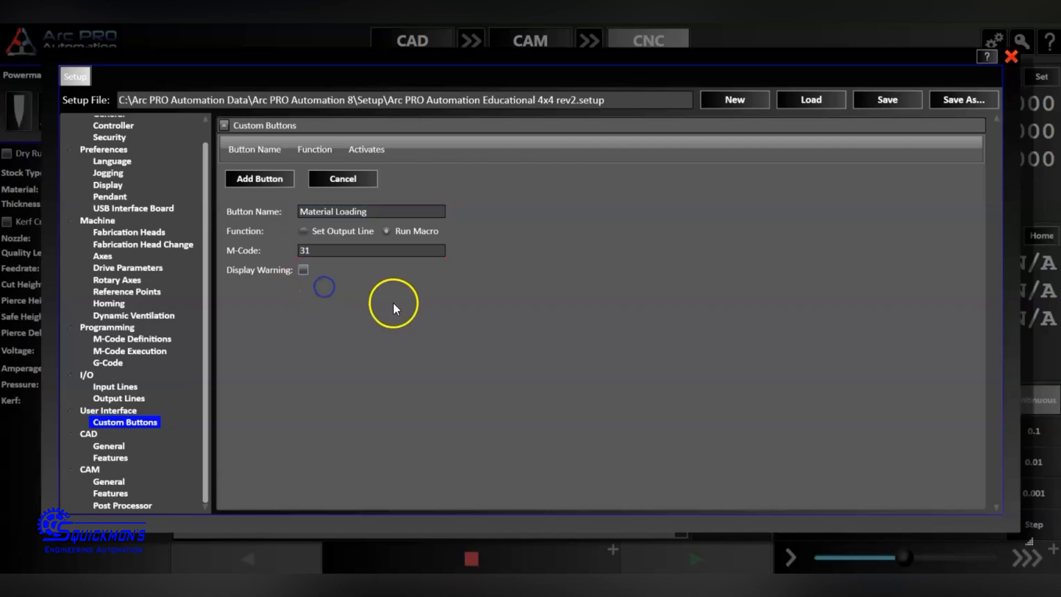
click(304, 271)
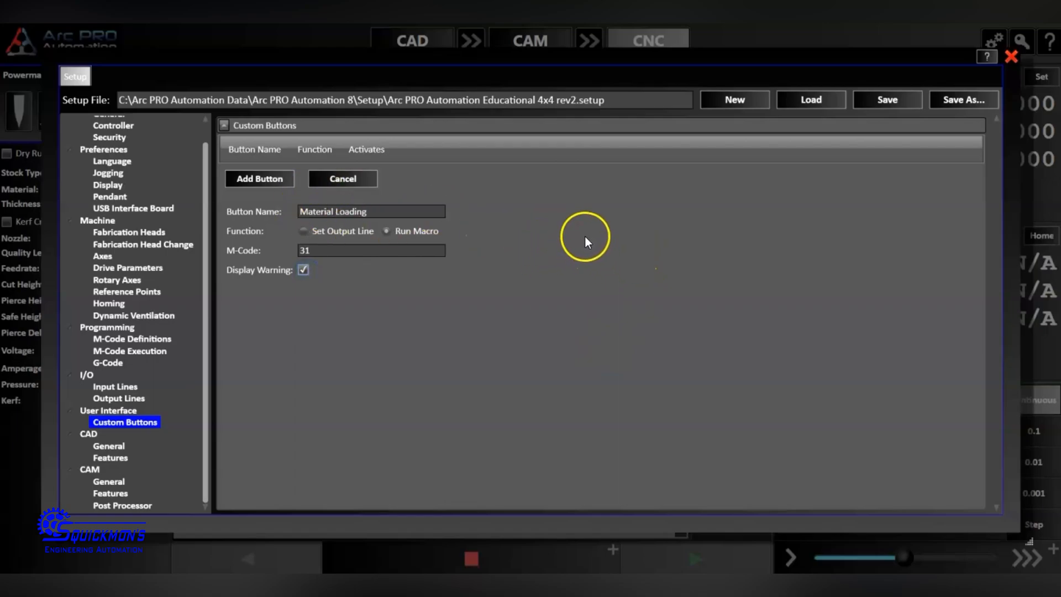
click(267, 183)
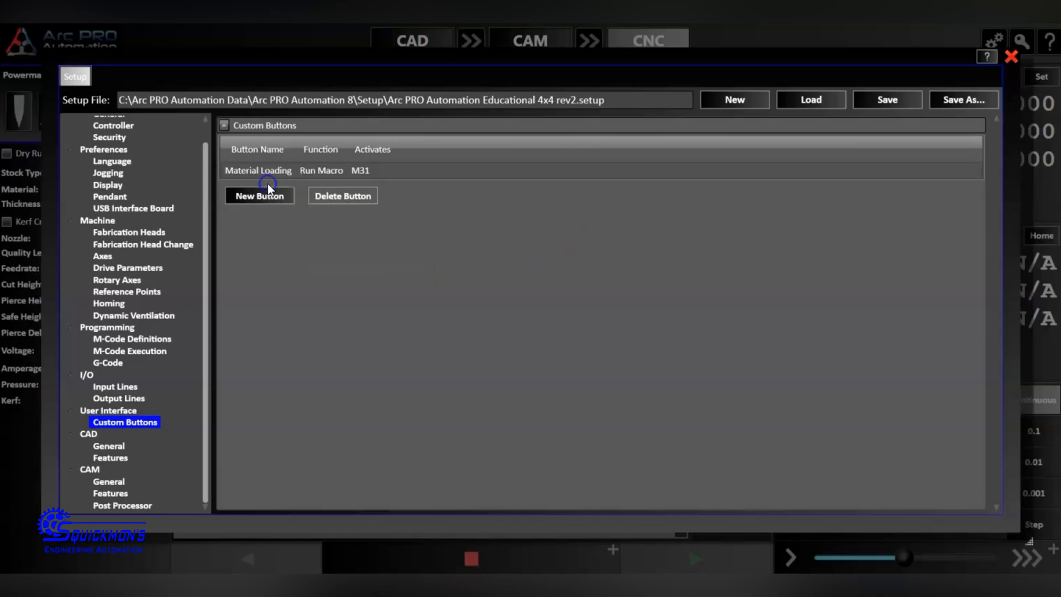
click(876, 103)
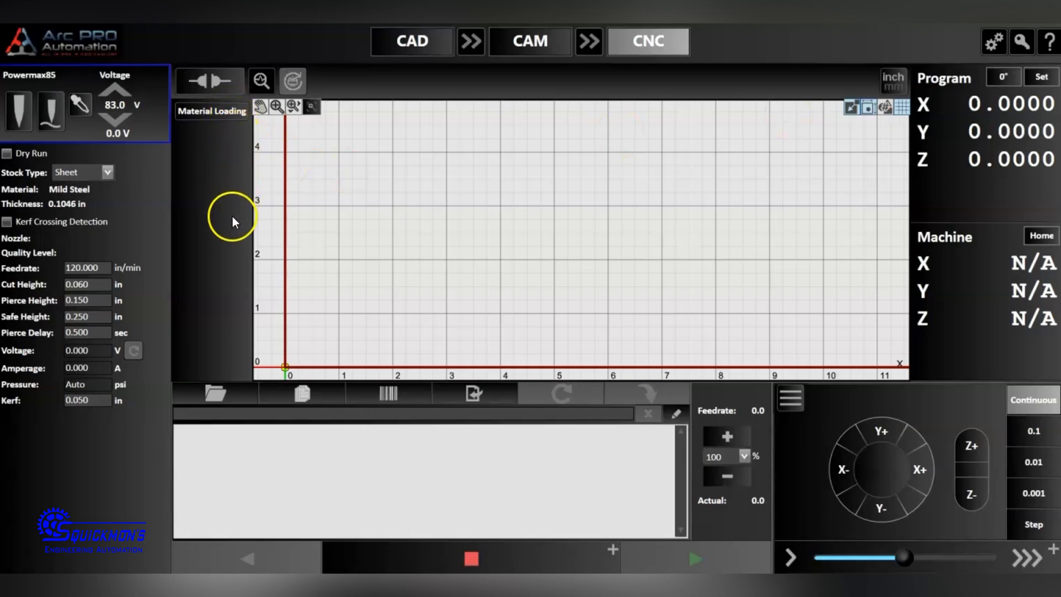
Run the Material Loading macro from the CNC screen and accept the warning that M31 will execute.
scroll(370, 300, down, 6)
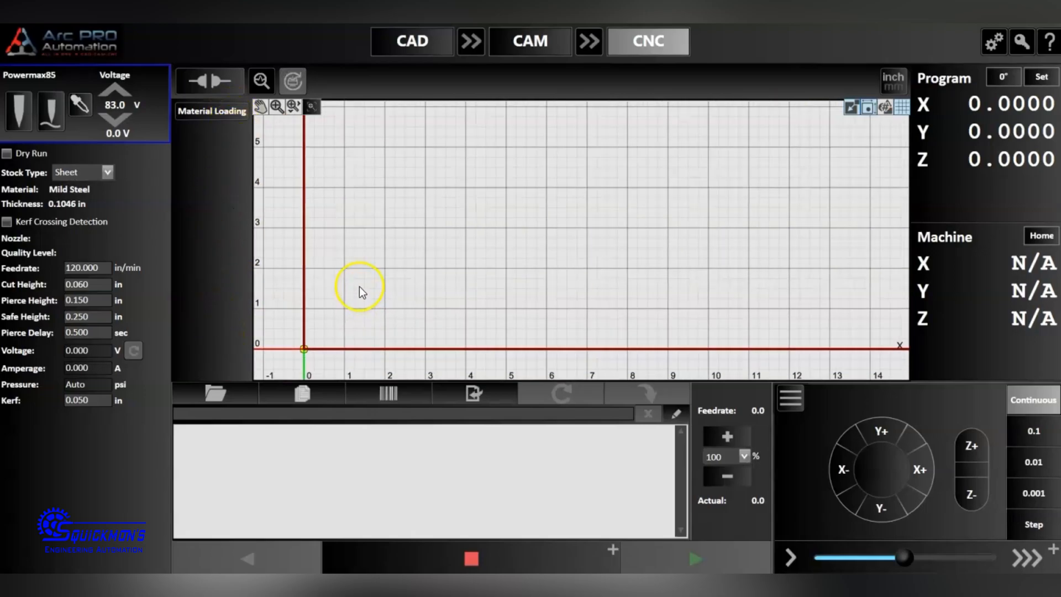
scroll(514, 256, up, 5)
scroll(394, 319, down, 8)
scroll(429, 300, down, 8)
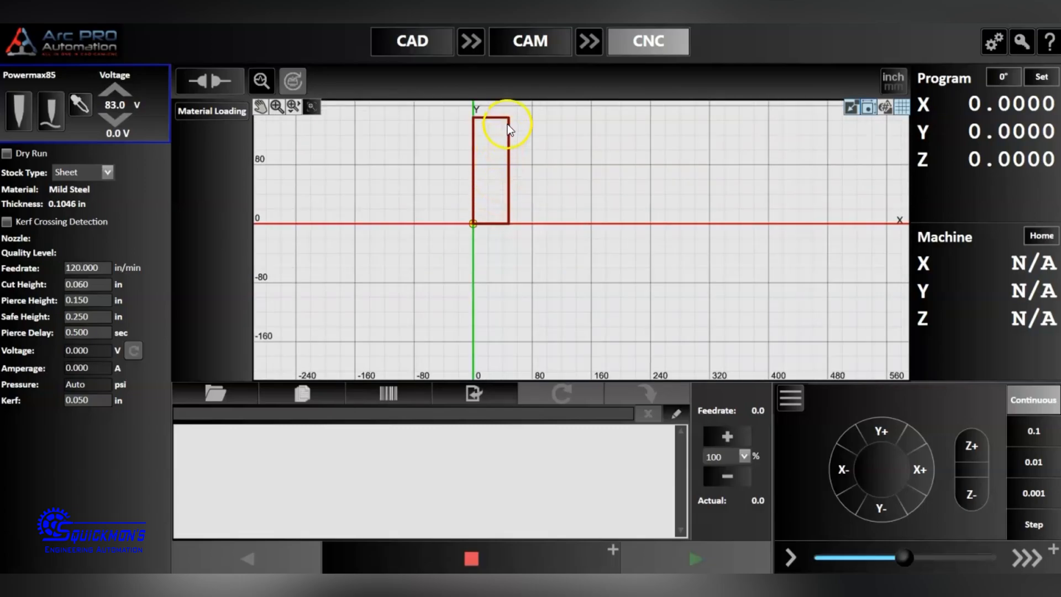
scroll(513, 114, up, 3)
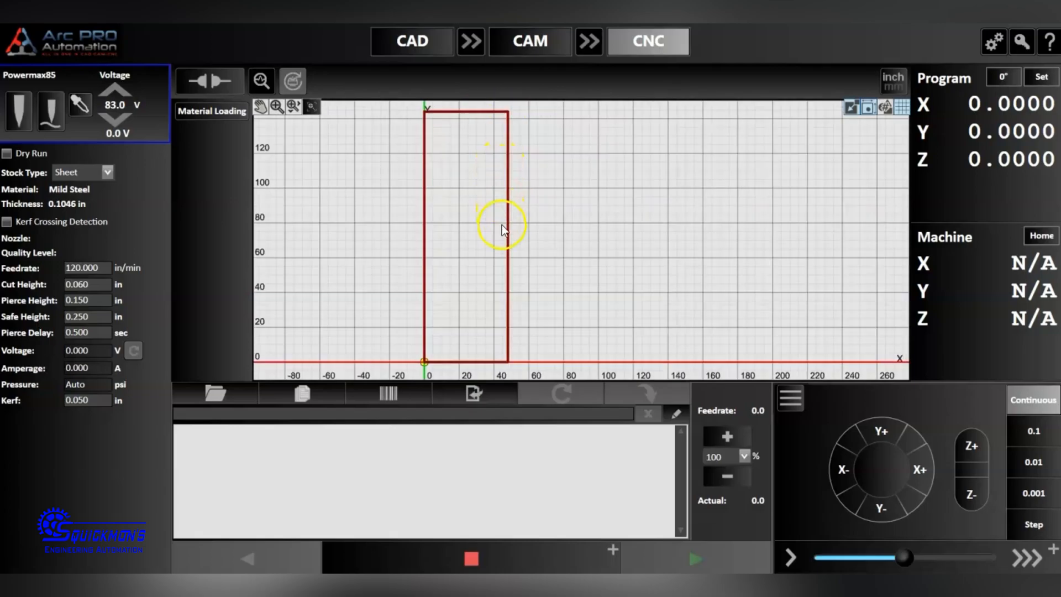
click(227, 113)
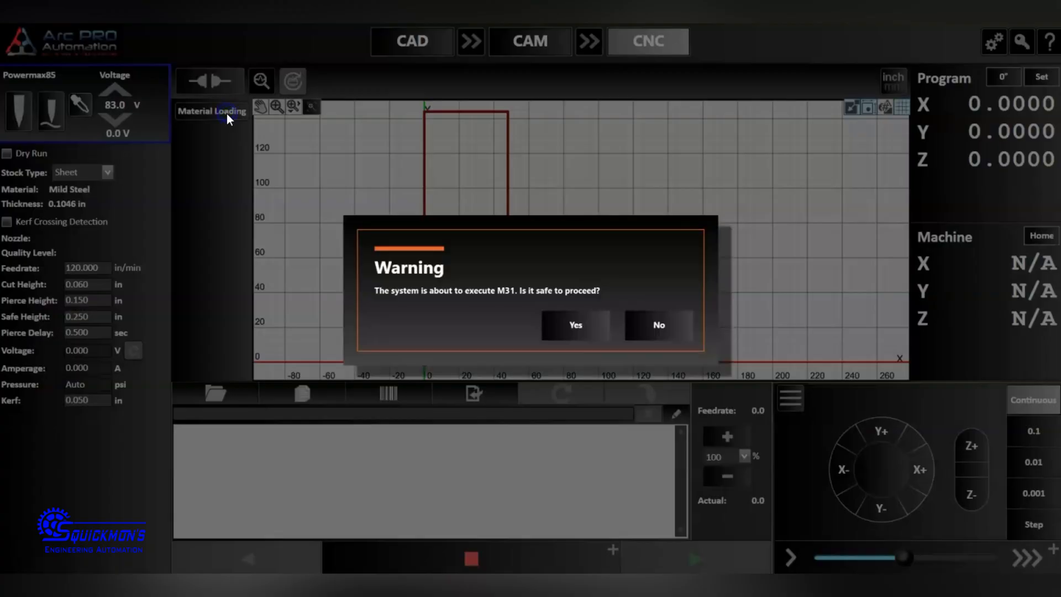
click(593, 328)
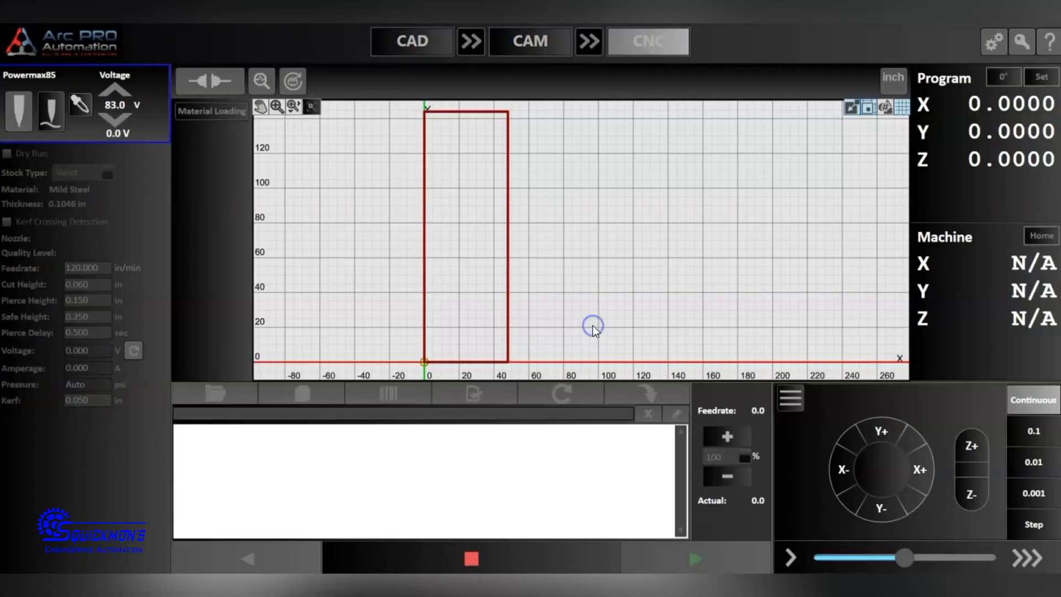